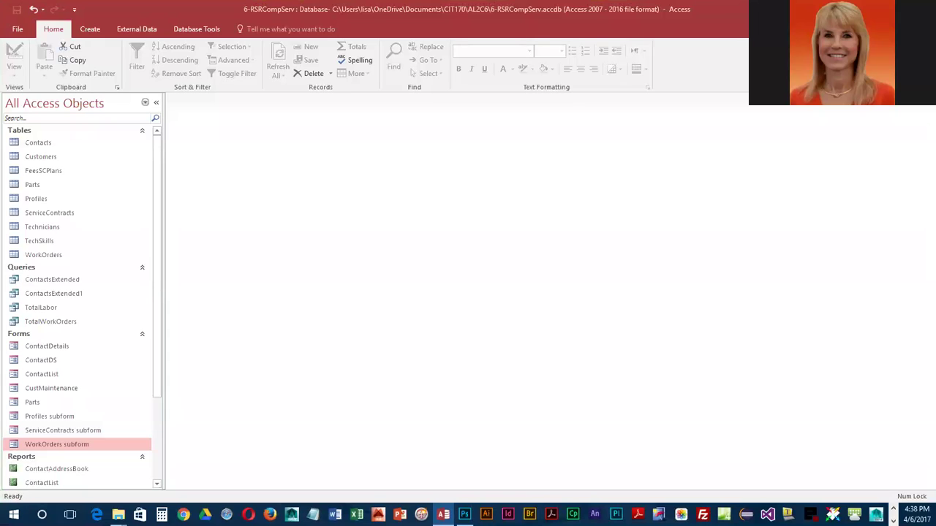
Create a blank form in Design view and check which theme the database uses
left_click(91, 31)
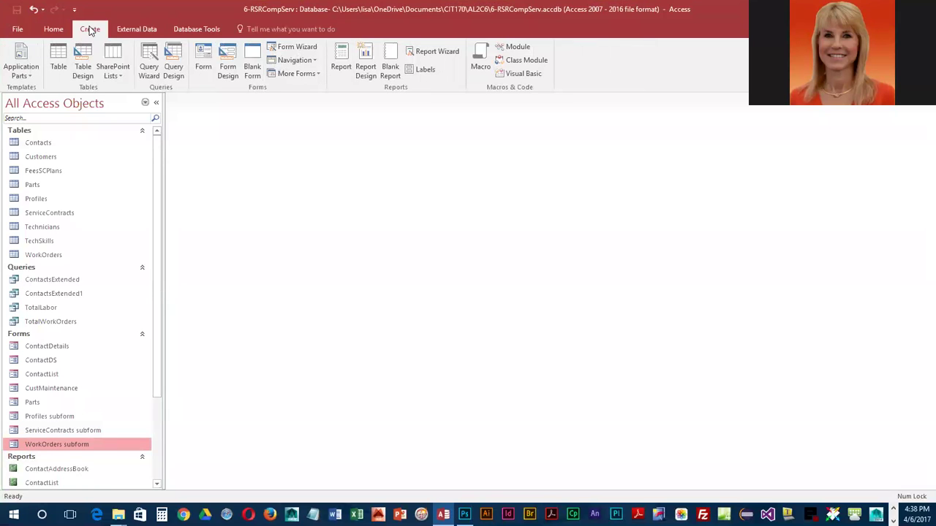
left_click(227, 65)
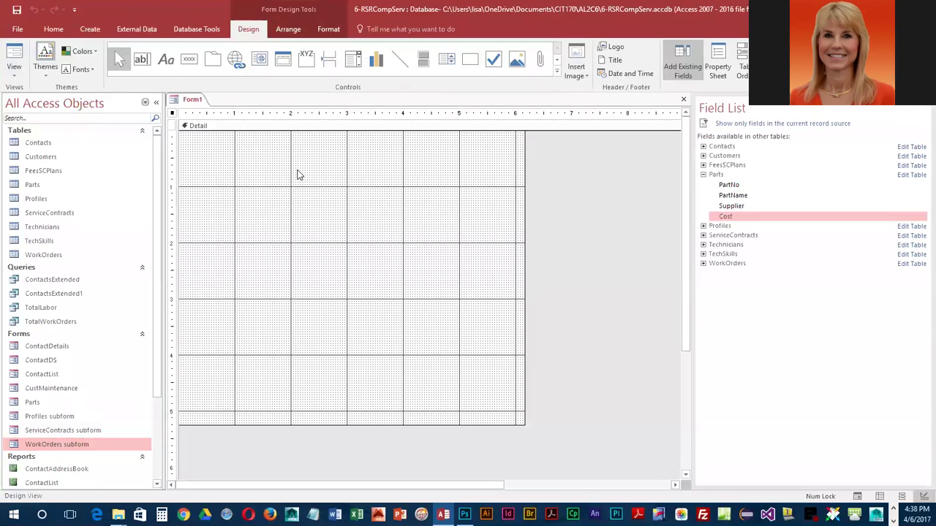
left_click(43, 66)
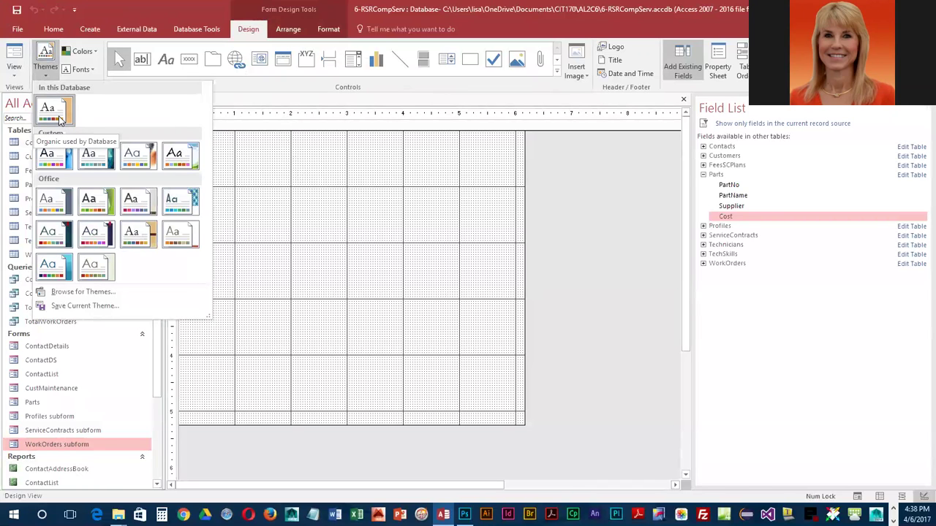
left_click(325, 189)
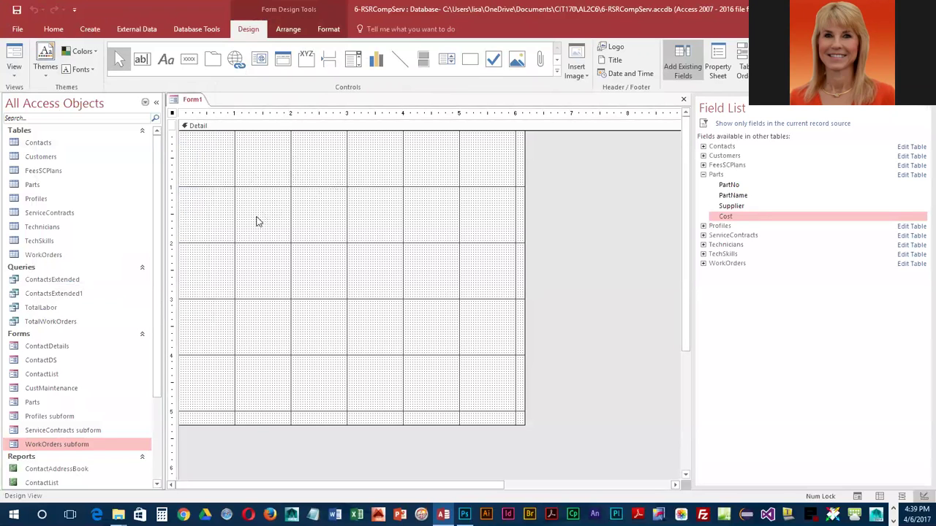
Add a label reading "Sample Label Text" near the top of the Detail section, starting at the 2-inch mark
left_click(163, 63)
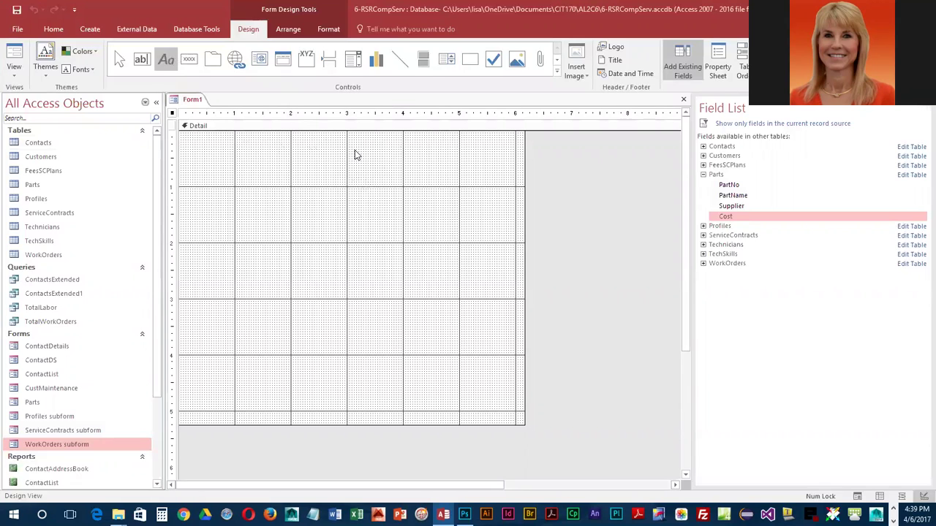
left_click(292, 159)
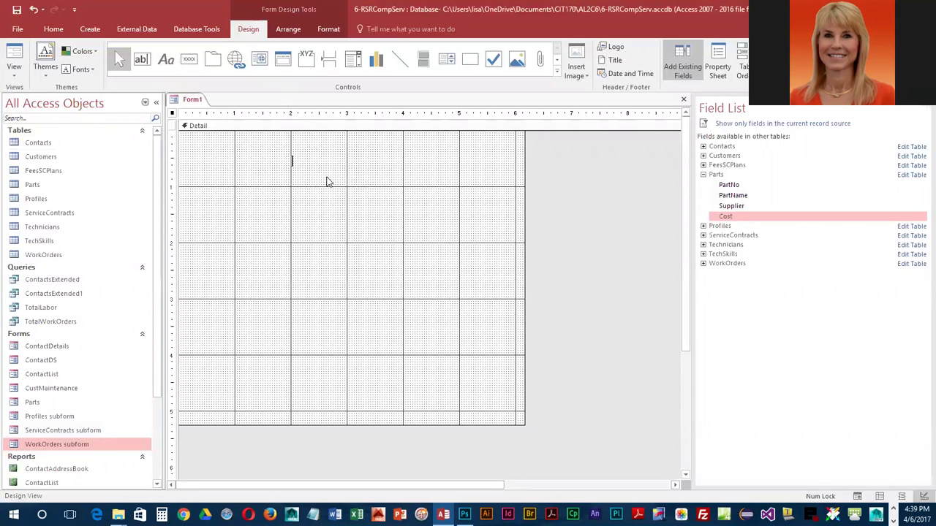
type("Sample Label Text")
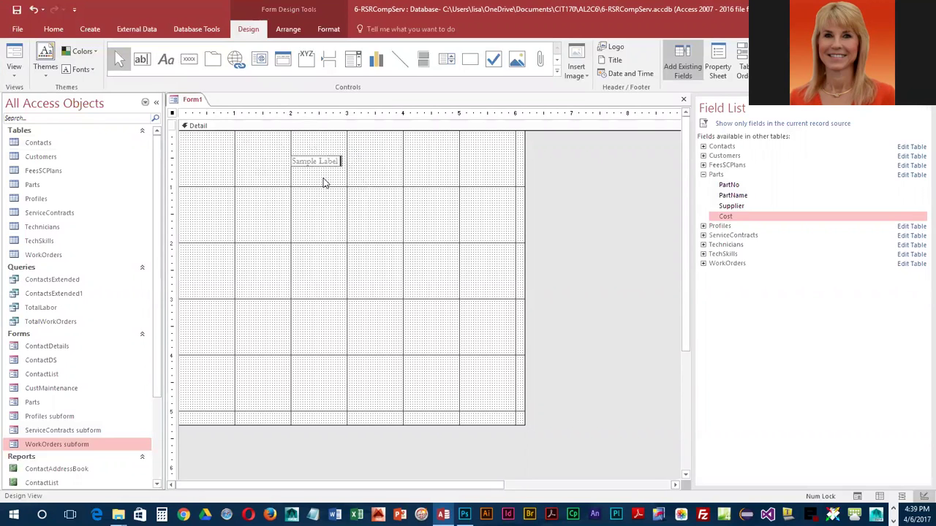
key("Return")
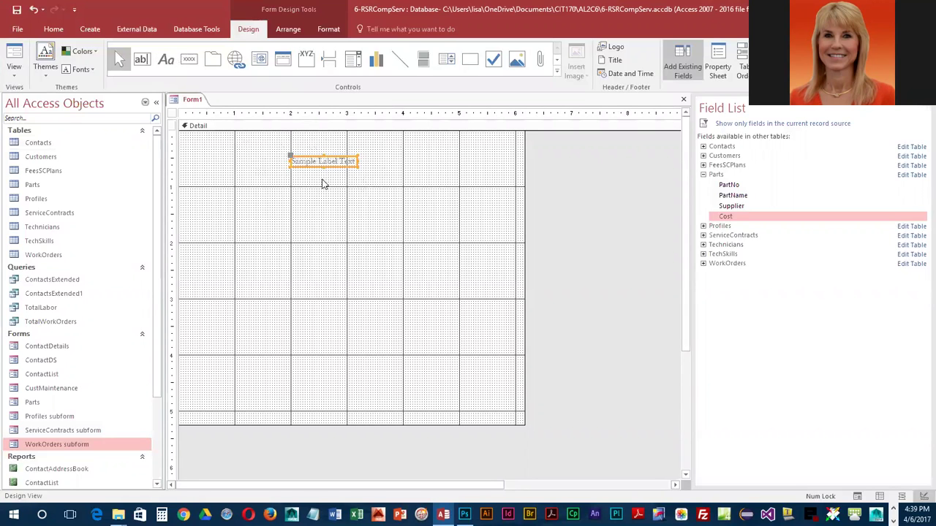
Format the label with bold text, a theme blue font color and a light blue background
left_click(328, 29)
left_click(86, 70)
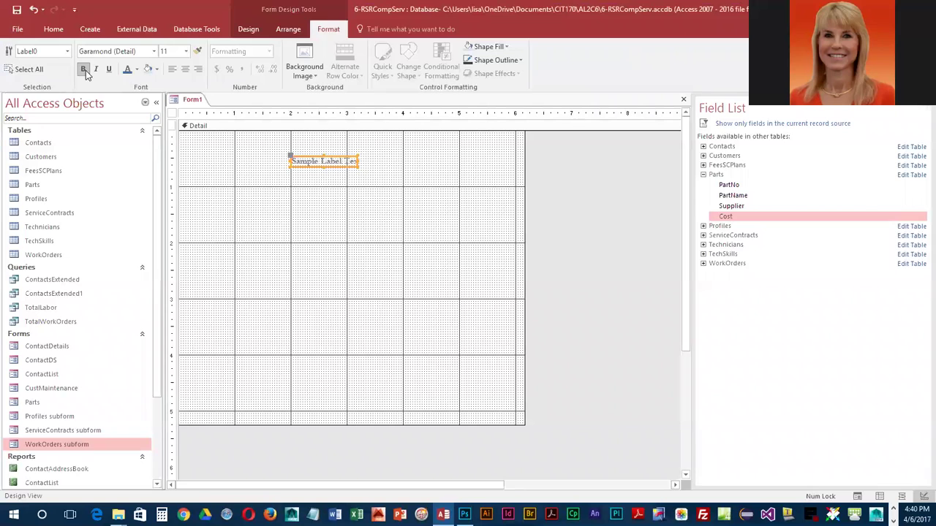
left_click(138, 69)
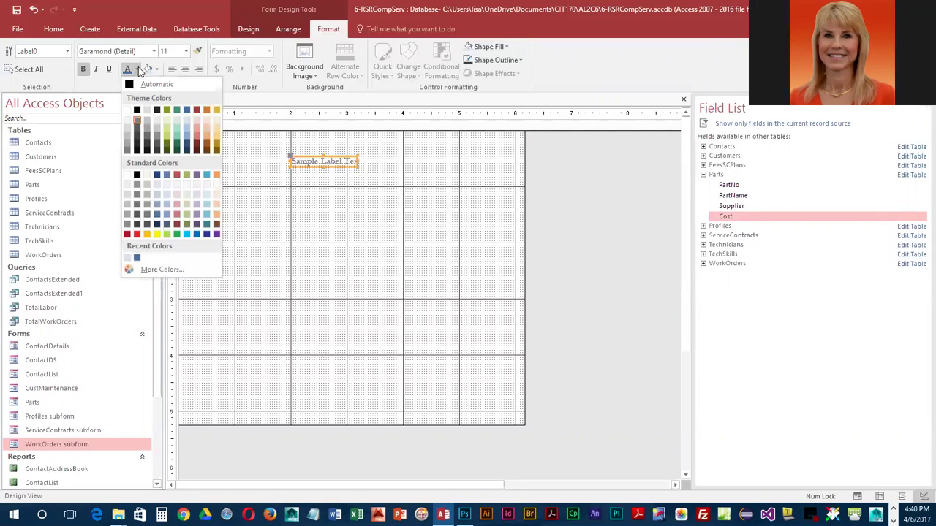
left_click(186, 112)
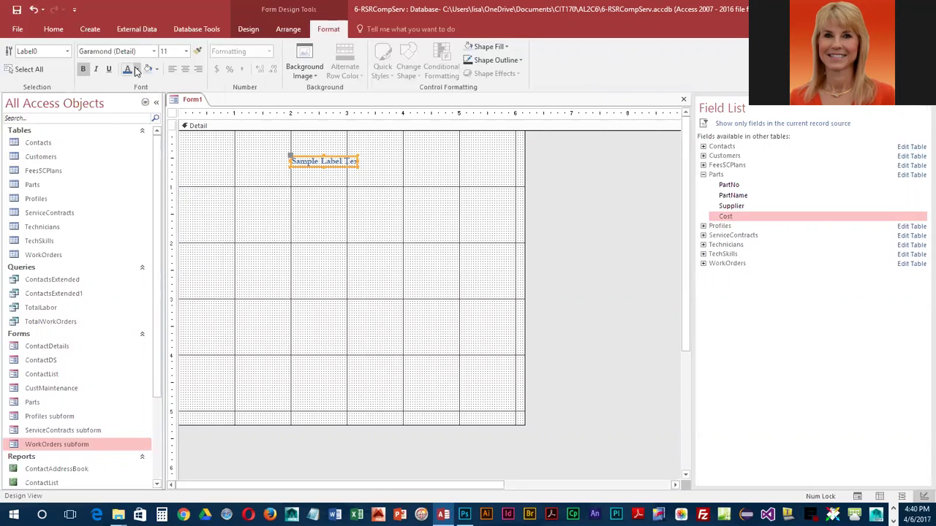
left_click(156, 69)
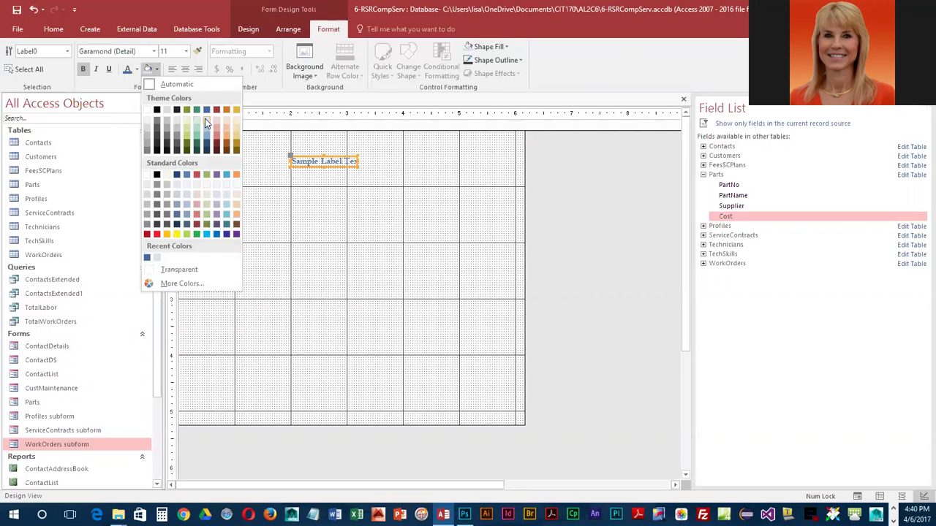
left_click(205, 118)
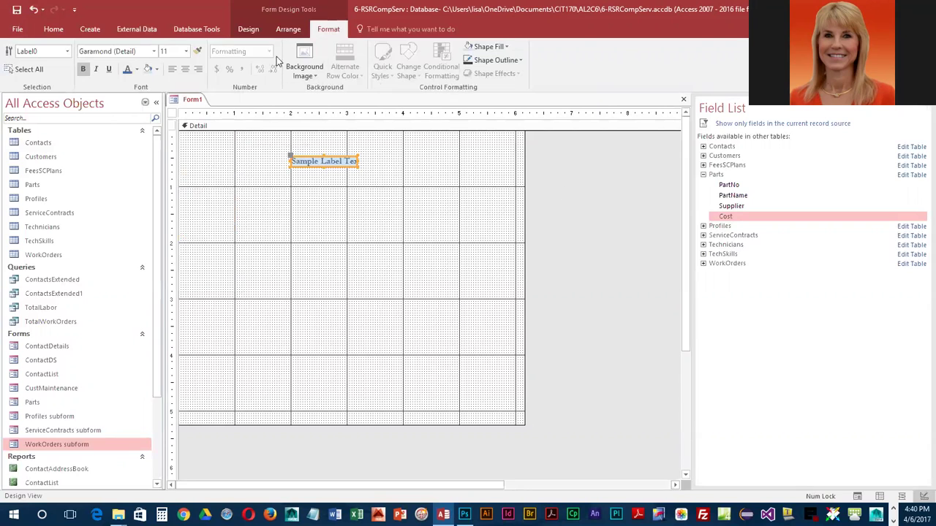
Add a text box below the label, aligned at the 2-inch horizontal mark and the 1-inch vertical mark
left_click(255, 30)
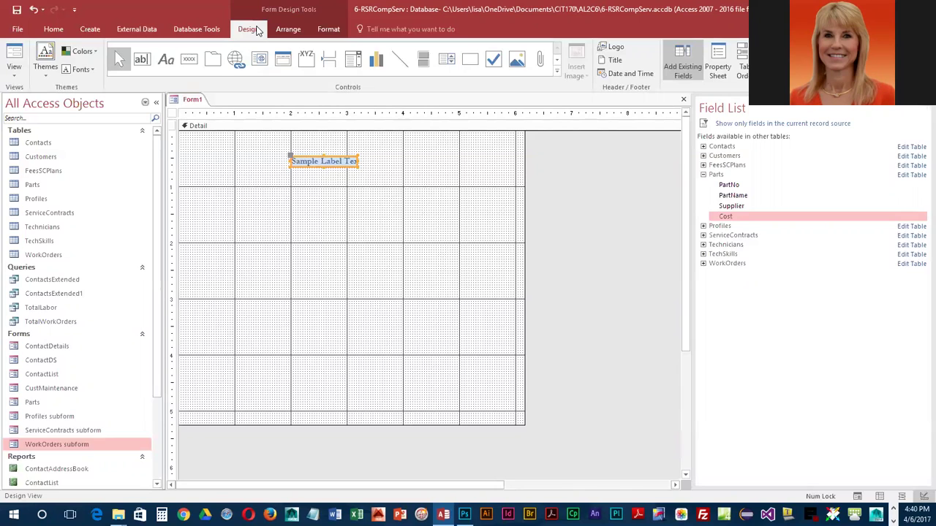
left_click(141, 61)
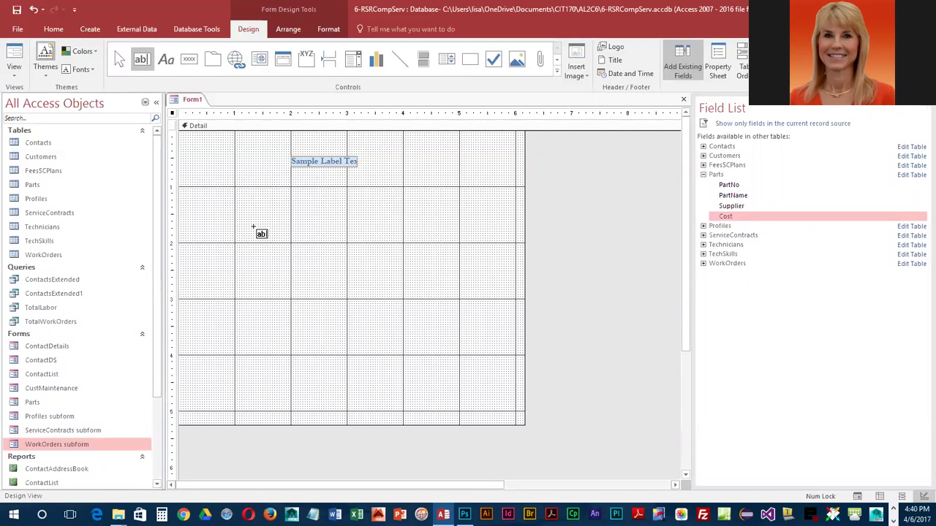
left_click(235, 188)
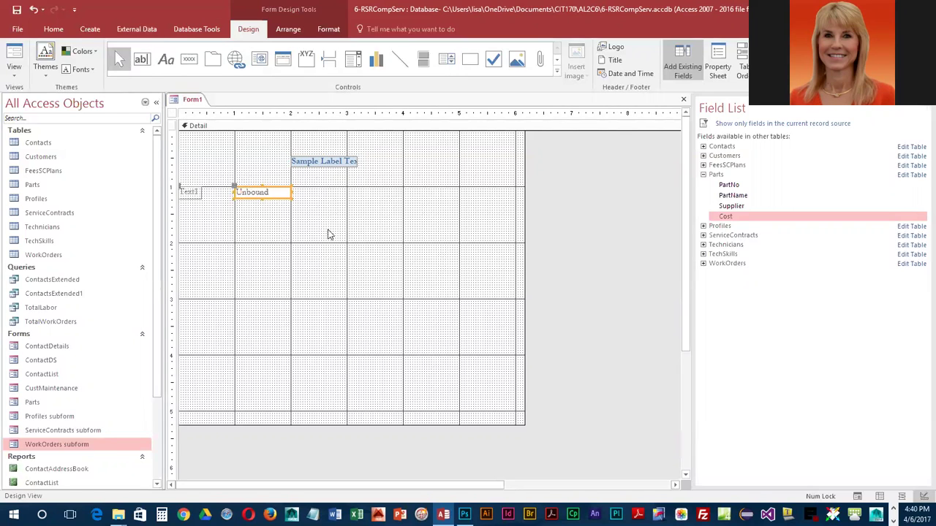
left_click_drag(246, 190, 310, 185)
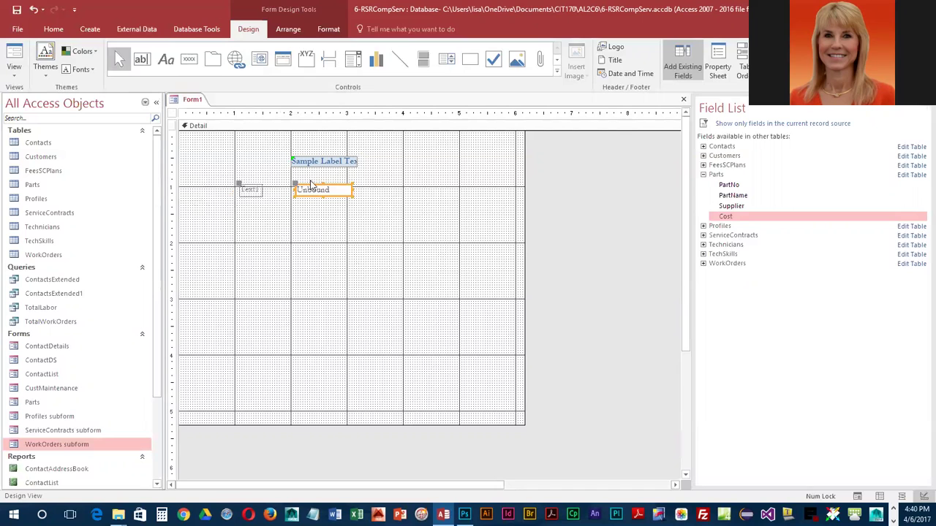
left_click_drag(310, 185, 307, 187)
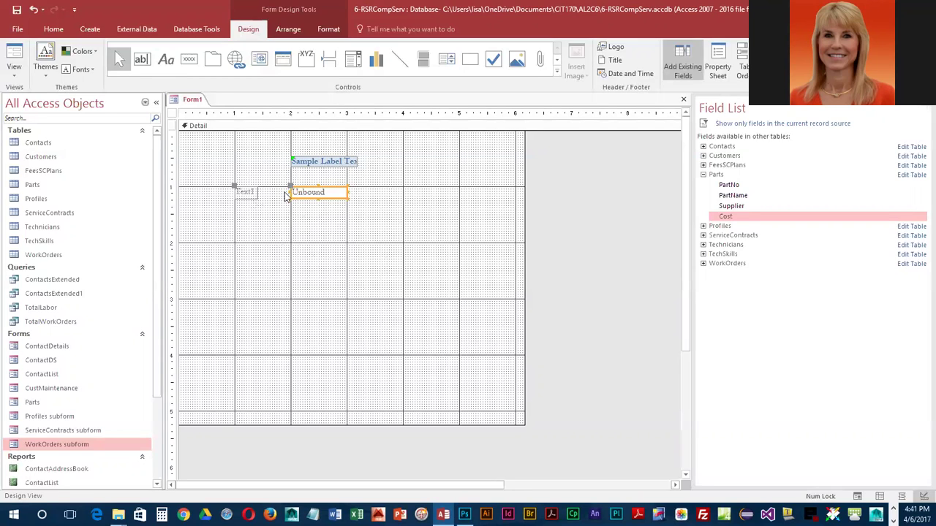
Apply bold, the same blue font color and the light blue background to the text box and its attached label
left_click(250, 194)
left_click(316, 194, "shift")
left_click(326, 29)
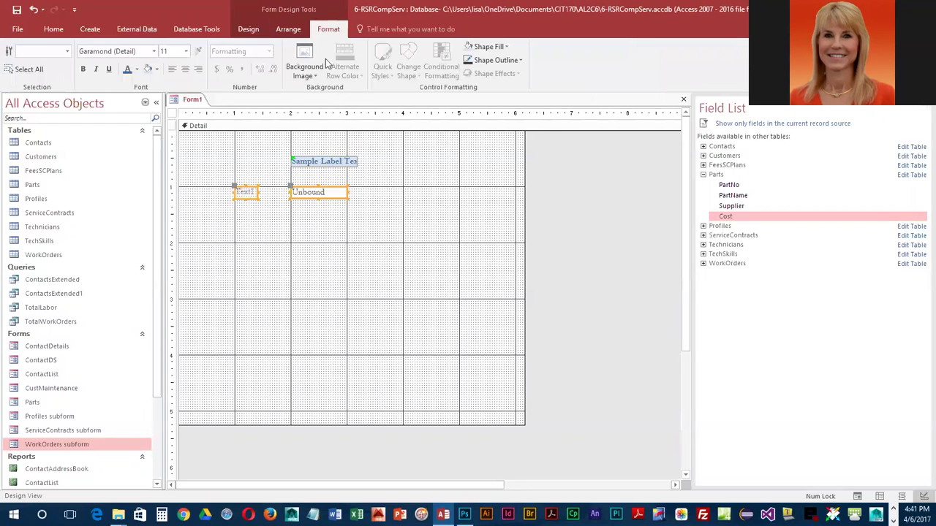
left_click(84, 71)
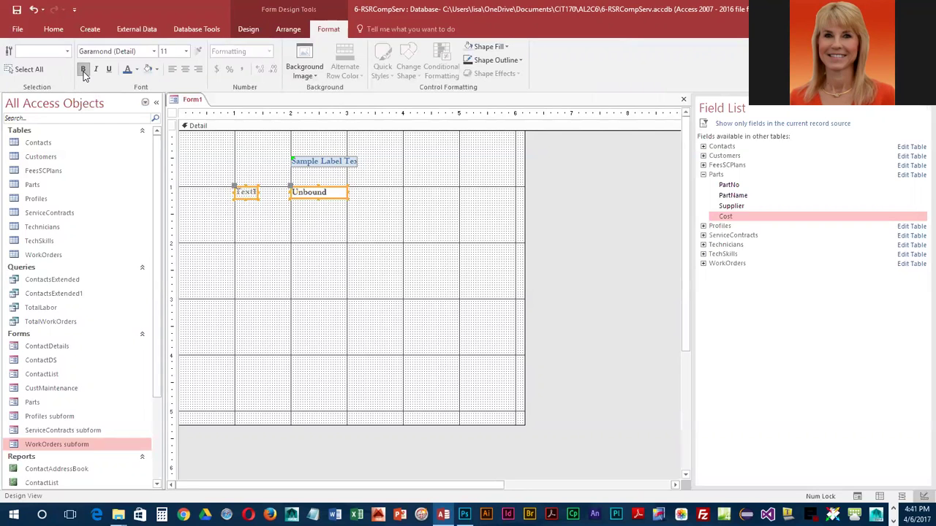
left_click(128, 71)
left_click(148, 70)
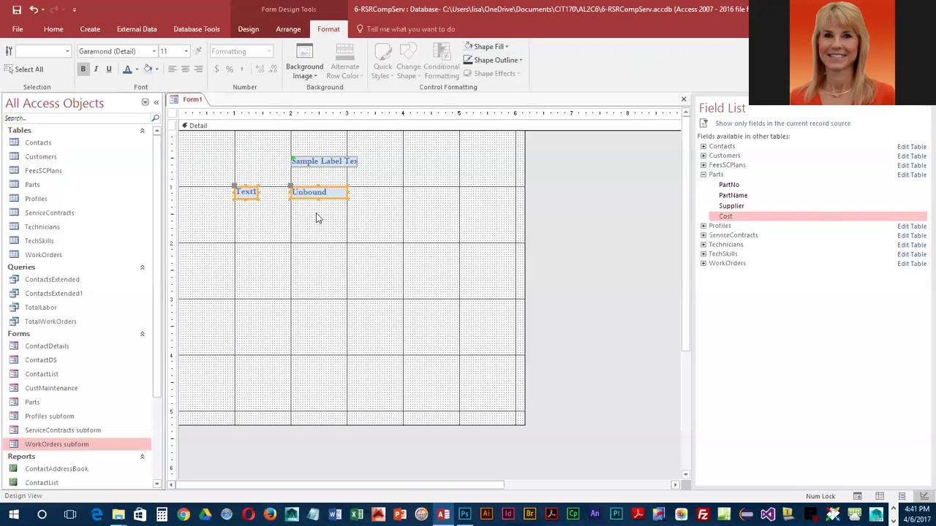
Widen the "Sample Label Text" label so that its whole text fits
left_click(358, 165)
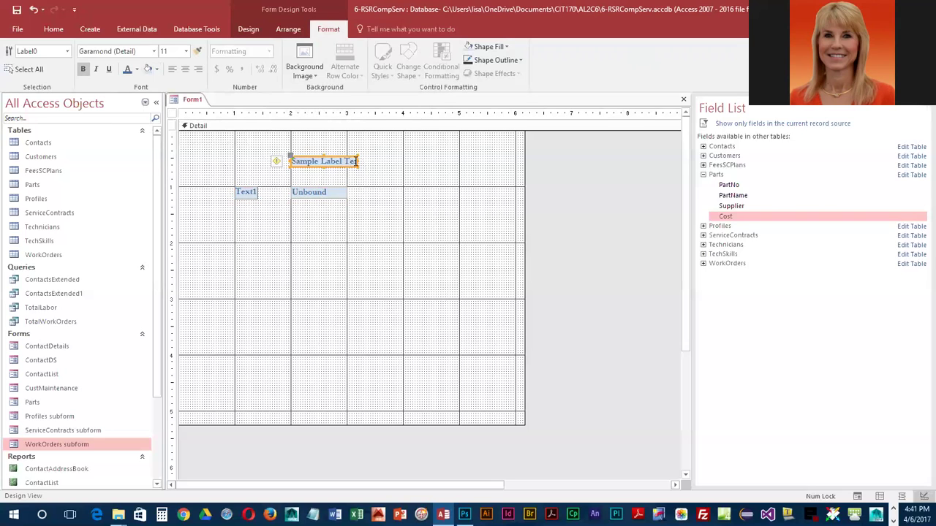
left_click(358, 161)
left_click_drag(361, 160, 370, 160)
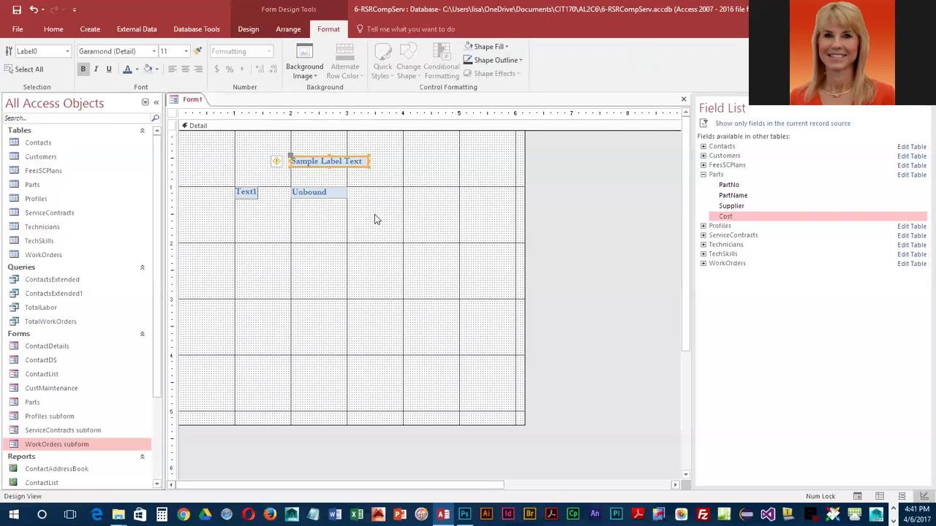
Add an unbound combo box below the text box at the 2-inch mark, without using its wizard
left_click(246, 29)
left_click(306, 272)
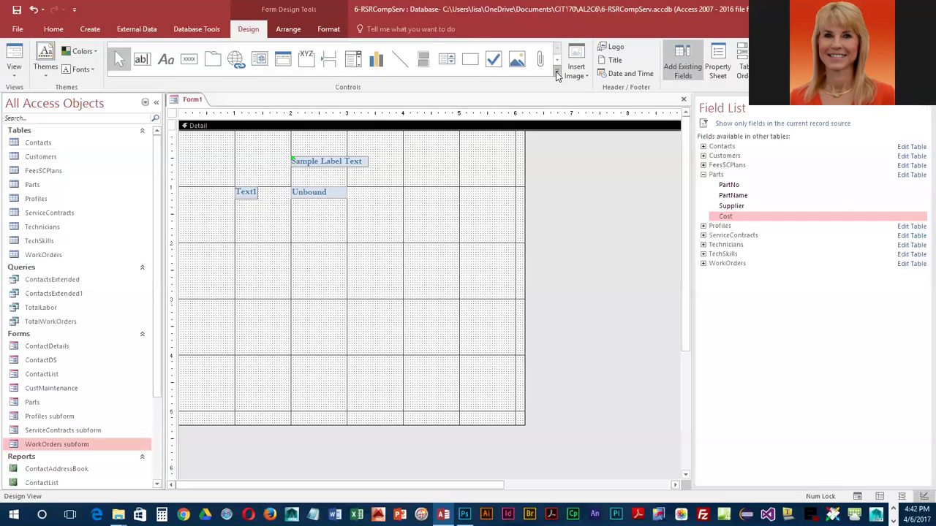
left_click(354, 64)
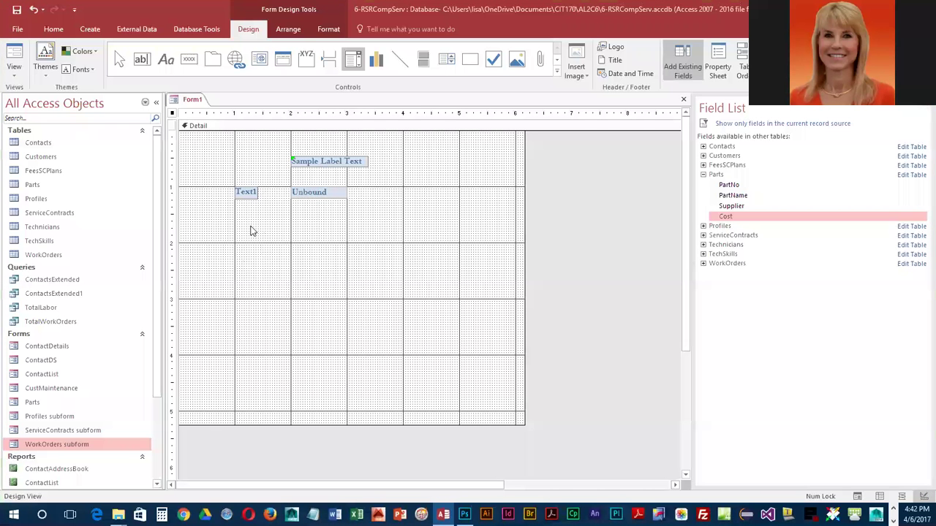
left_click(292, 219)
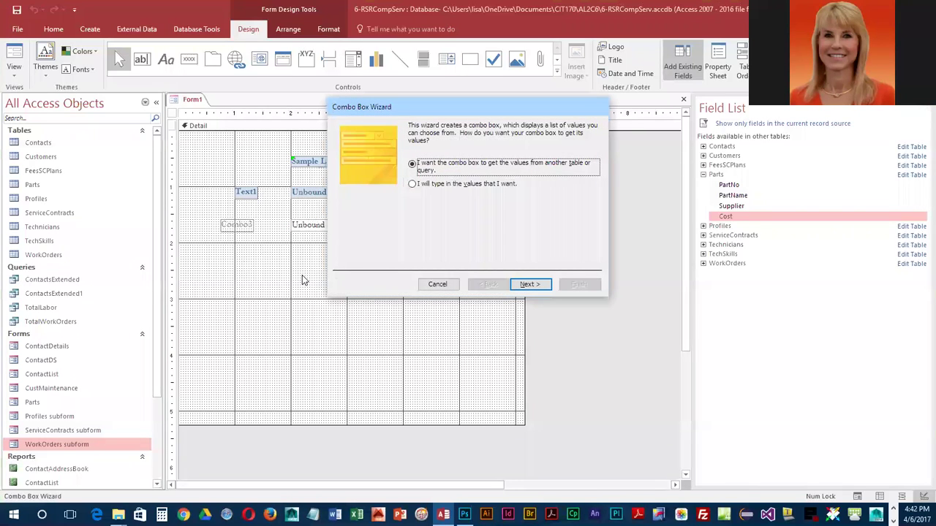
left_click(434, 285)
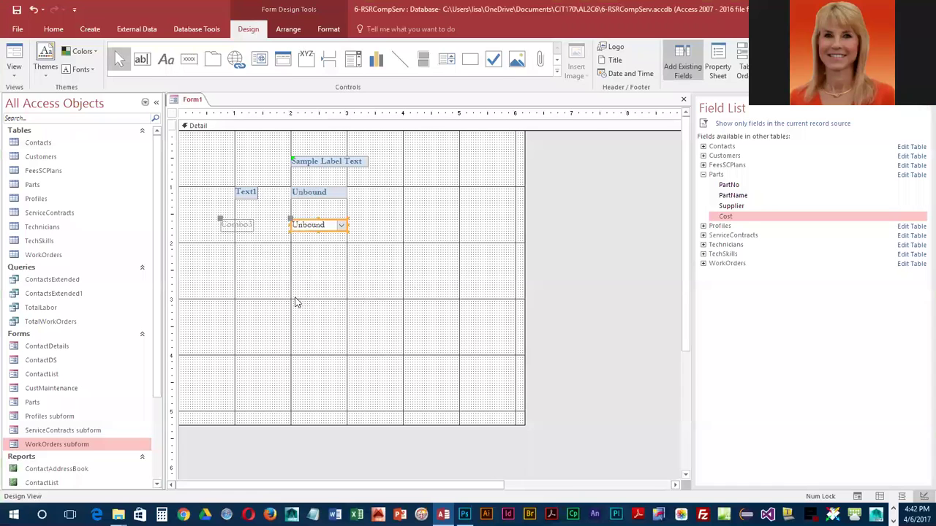
Apply bold, the same blue font color and the light blue background to the combo box and its attached label
left_click(241, 228, "shift")
left_click(328, 29)
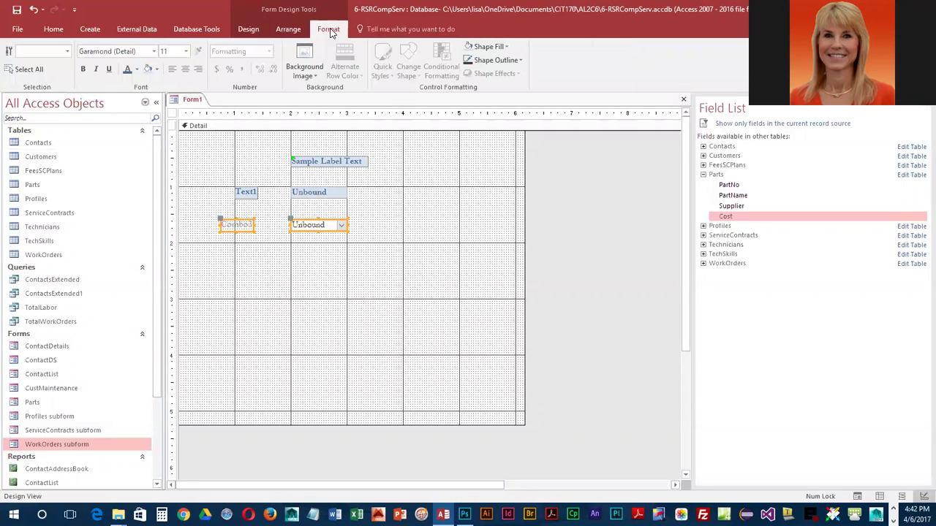
left_click(83, 70)
left_click(126, 70)
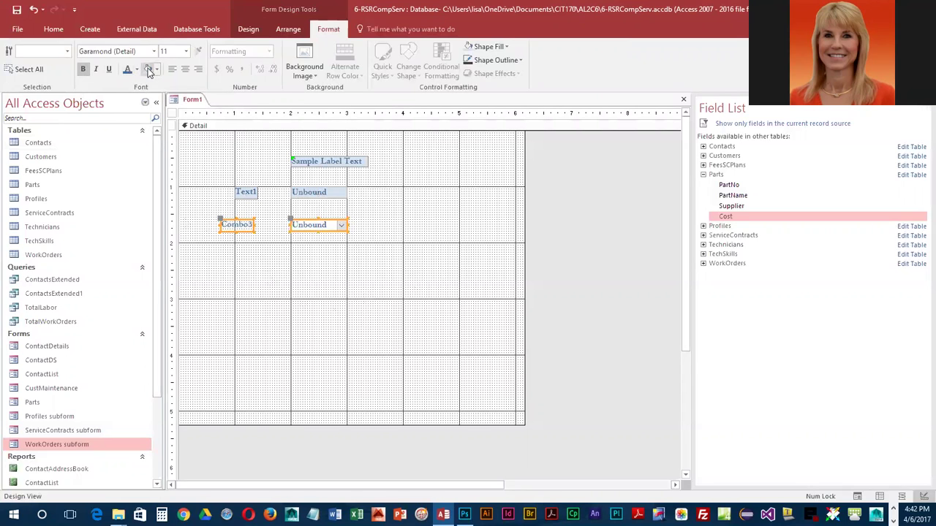
left_click(149, 68)
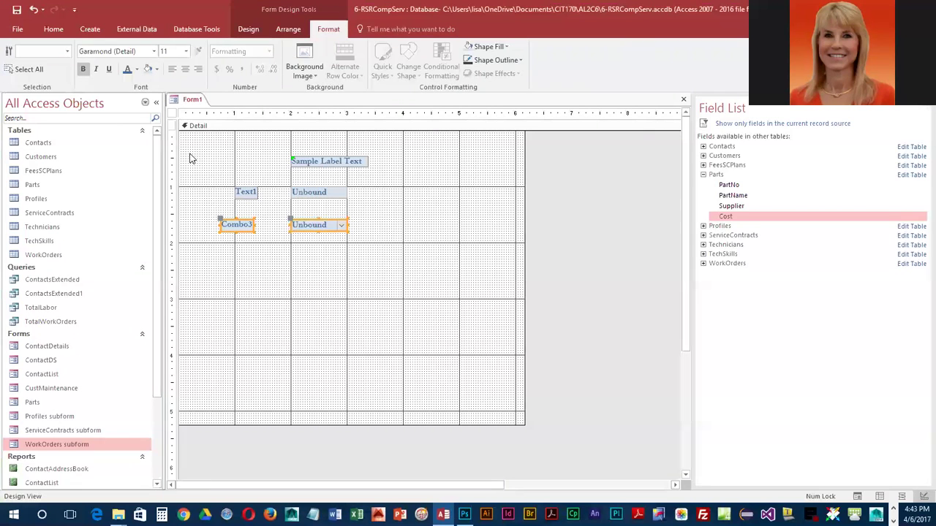
Select all controls on the form and set their formatting as the control defaults
key("ctrl+a")
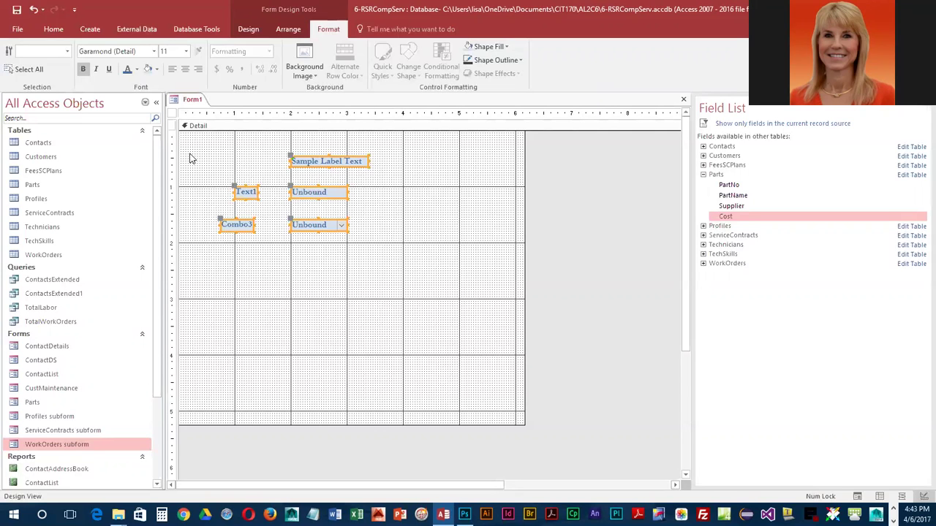
left_click(248, 31)
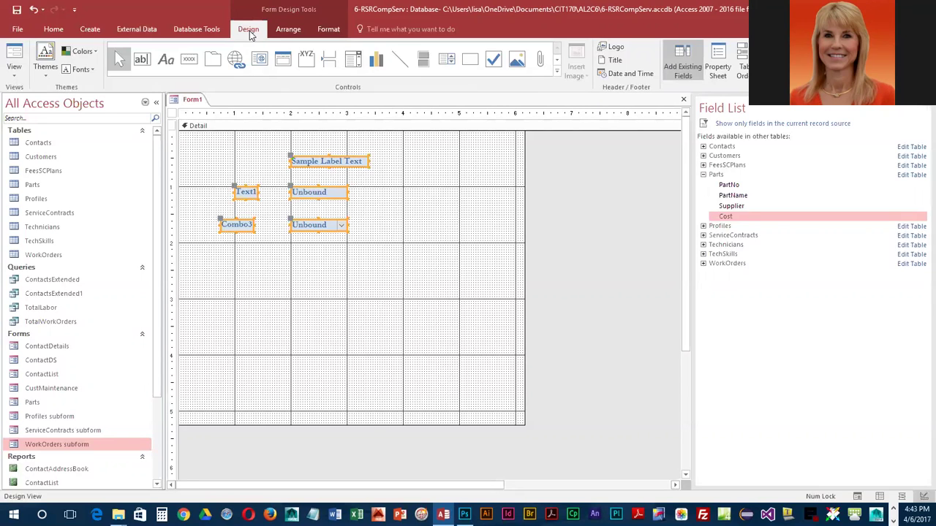
left_click(557, 75)
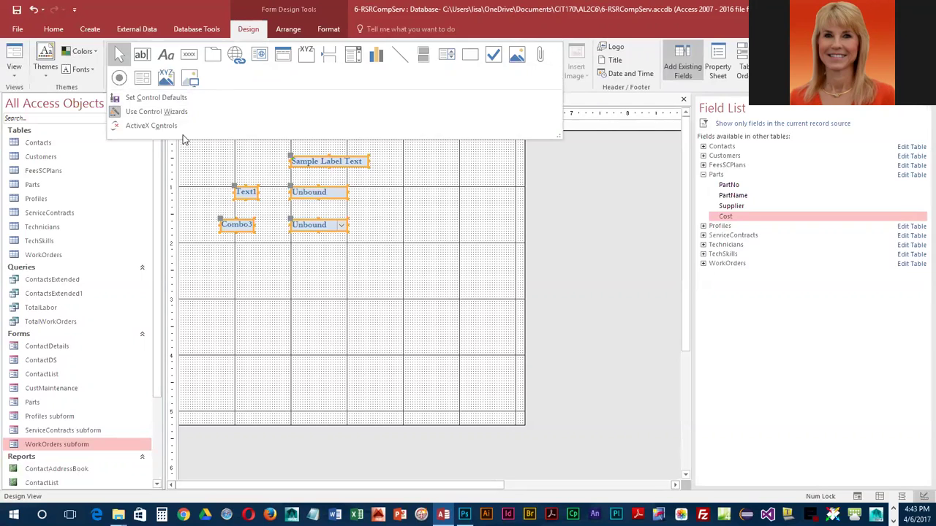
left_click(142, 99)
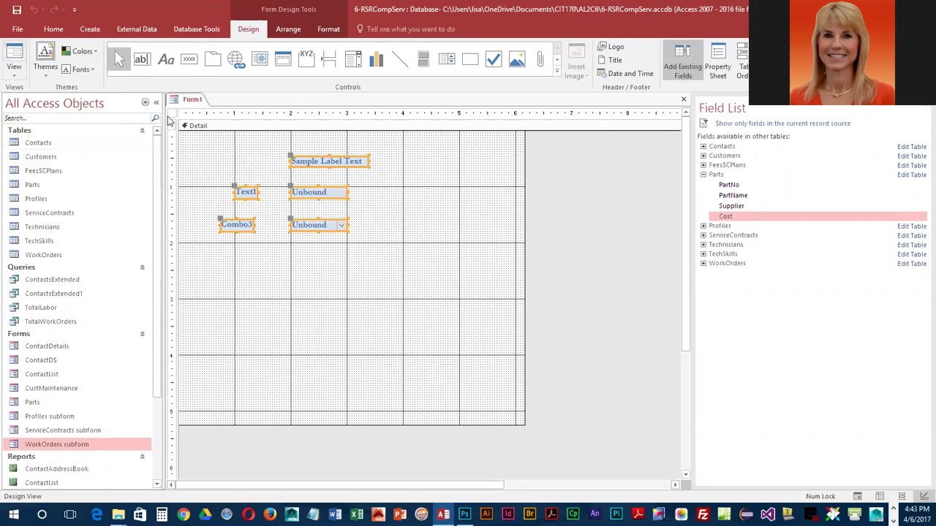
Save the form with the name Normal and close it
left_click(17, 11)
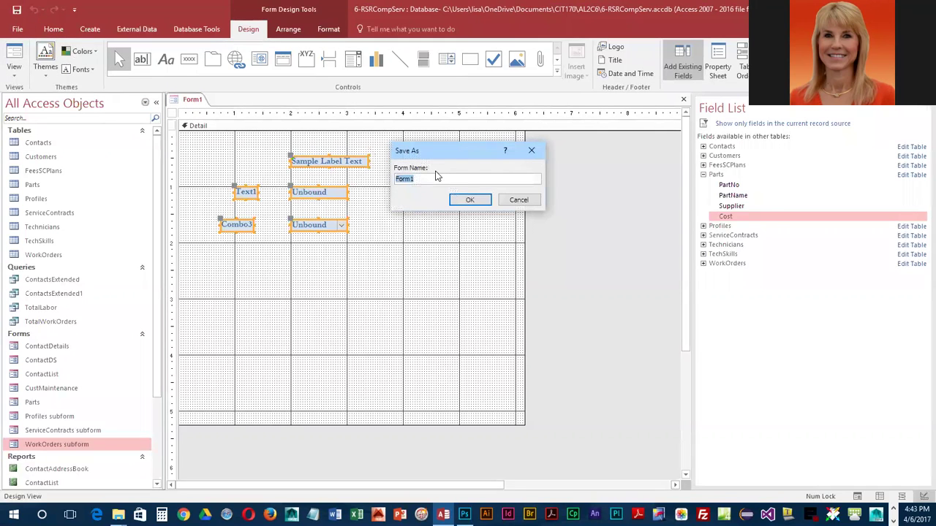
type("Normal")
key("Return")
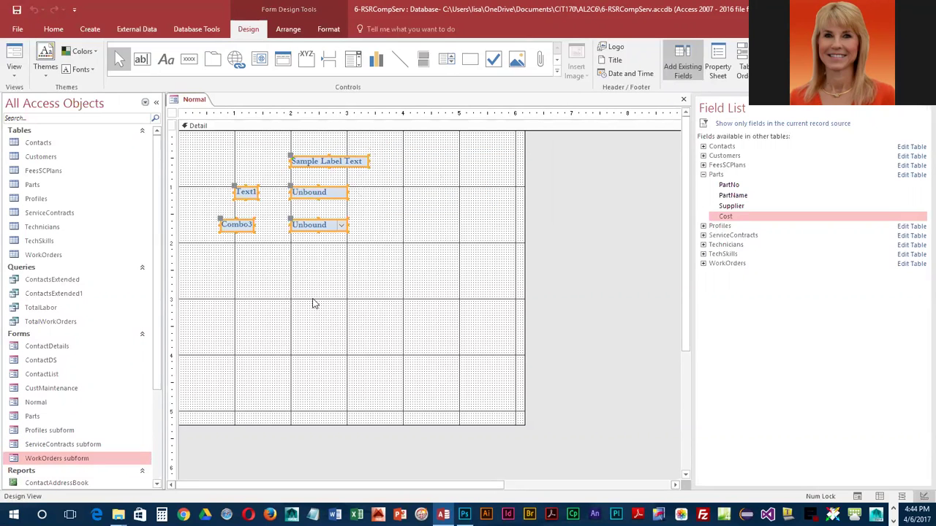
right_click(196, 101)
left_click(219, 119)
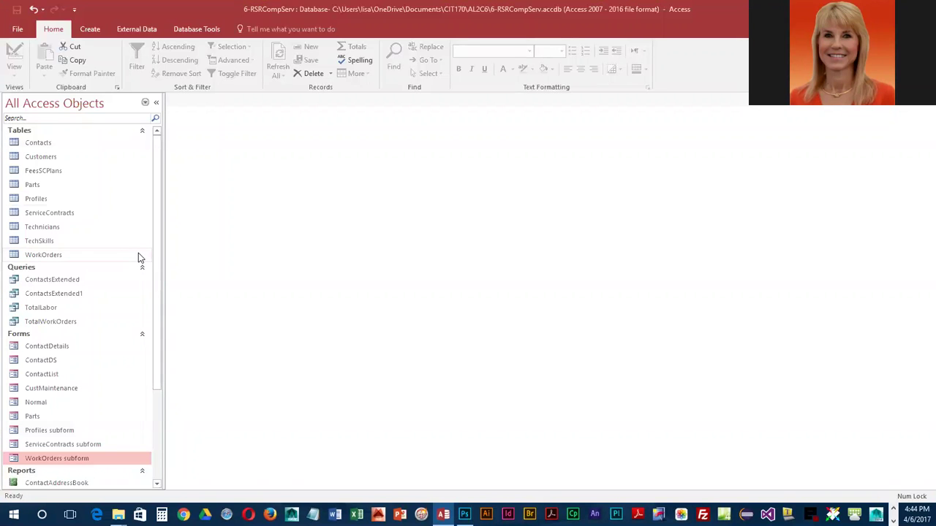
Create a new form based on the WorkOrders table
left_click(52, 254)
left_click(94, 31)
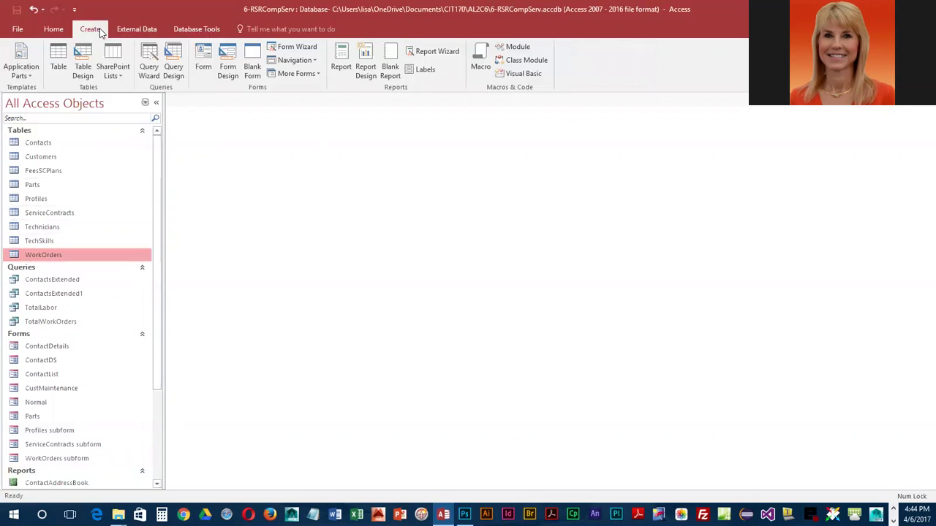
left_click(202, 62)
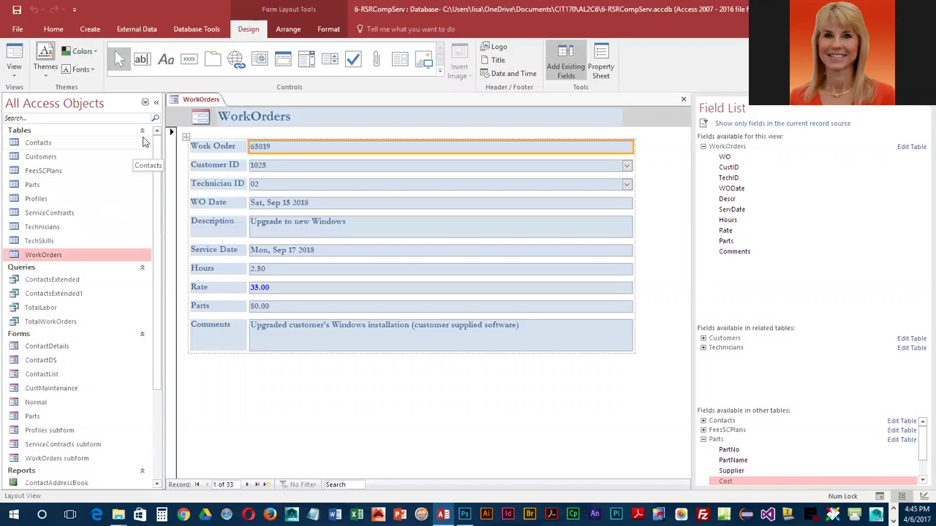
Open the WorkOrders form in print preview and check how its records spread over the first pages
left_click(23, 31)
left_click(32, 168)
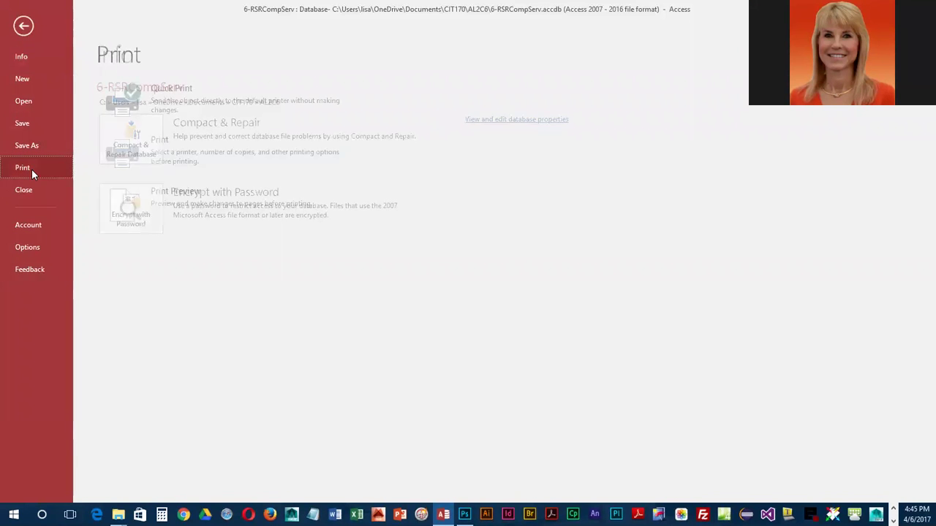
left_click(205, 209)
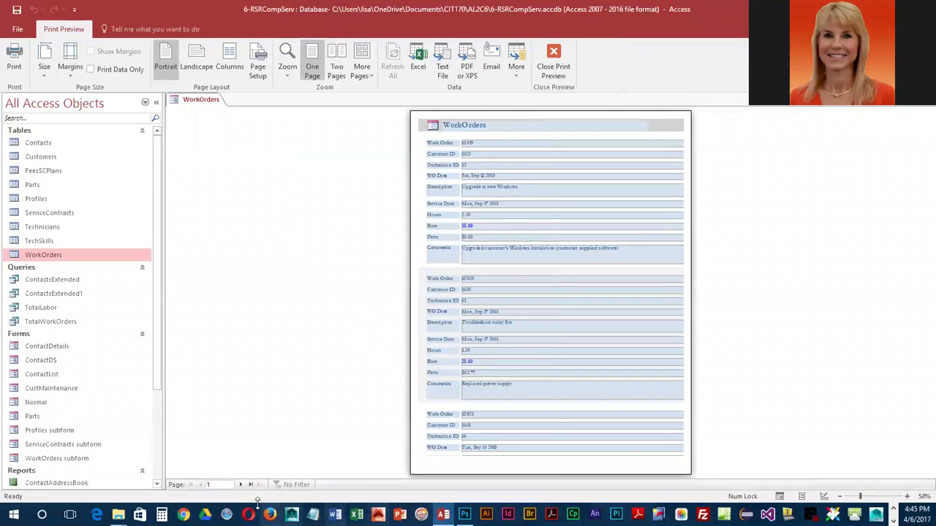
left_click(241, 484)
left_click(200, 485)
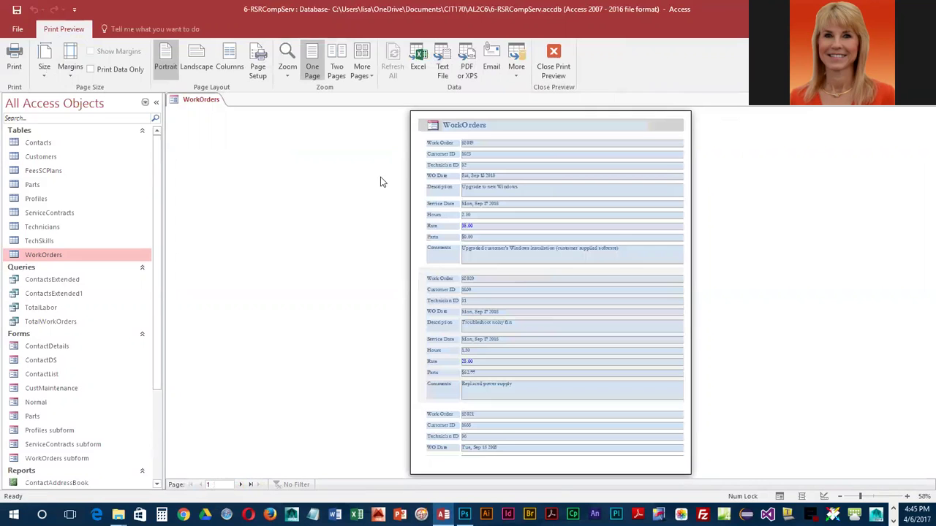
Set the column width to 7.5 inches in the page setup of the WorkOrders form
left_click(258, 64)
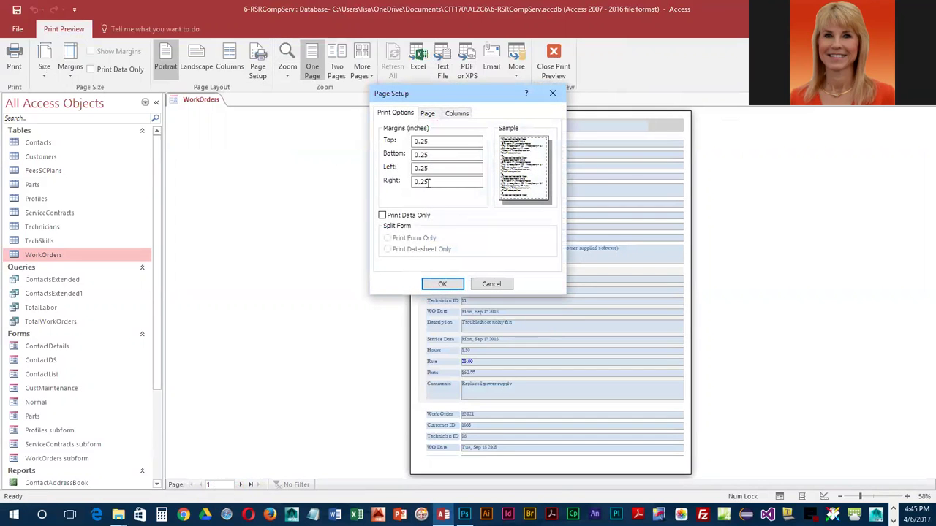
left_click(464, 116)
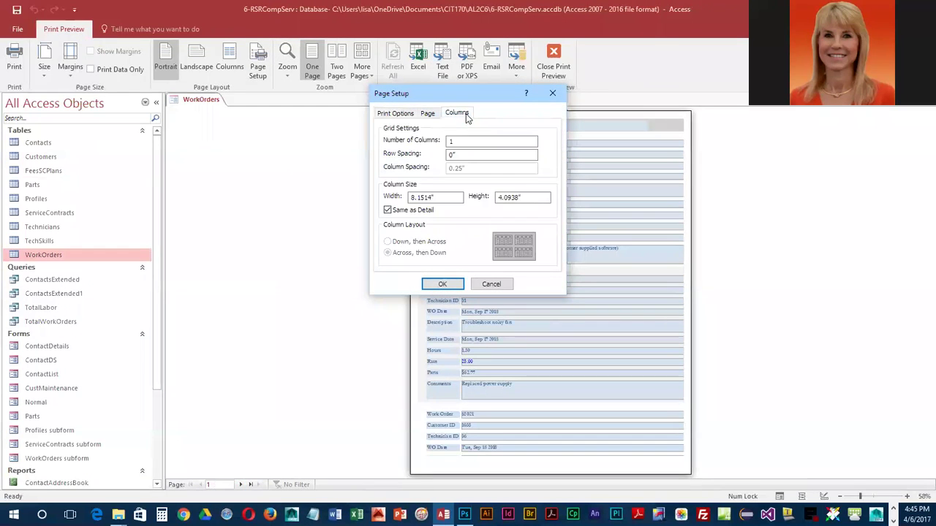
left_click(447, 197)
left_click_drag(448, 197, 399, 207)
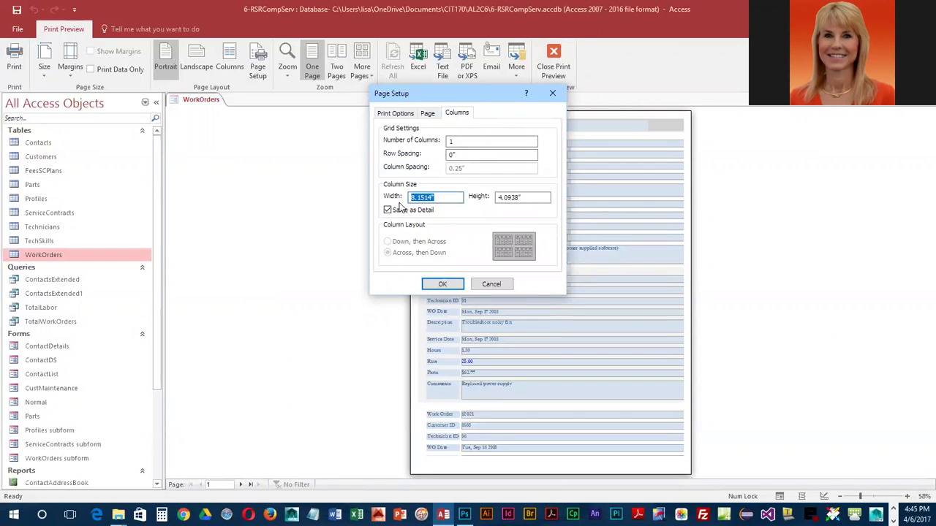
type("7.5")
left_click(451, 285)
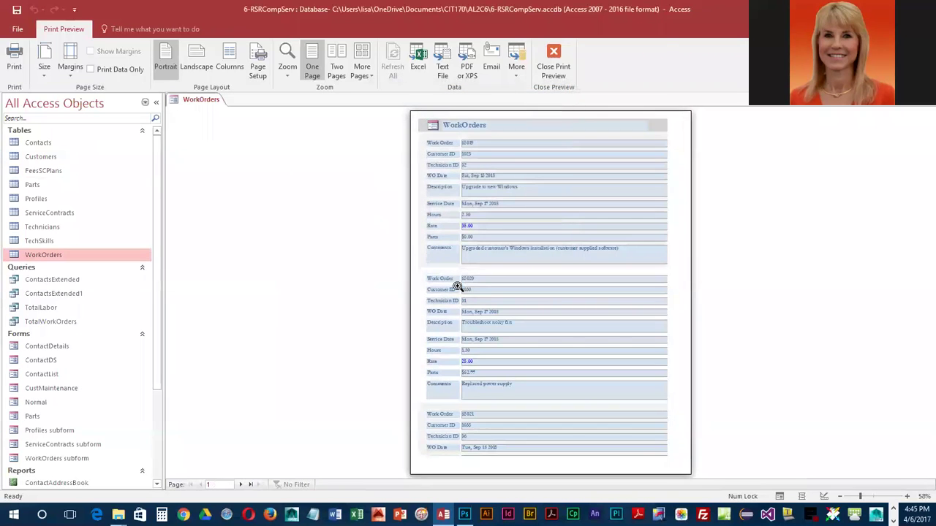
Look through the first three preview pages to check the narrower layout, and close the print preview
left_click(239, 485)
left_click(240, 484)
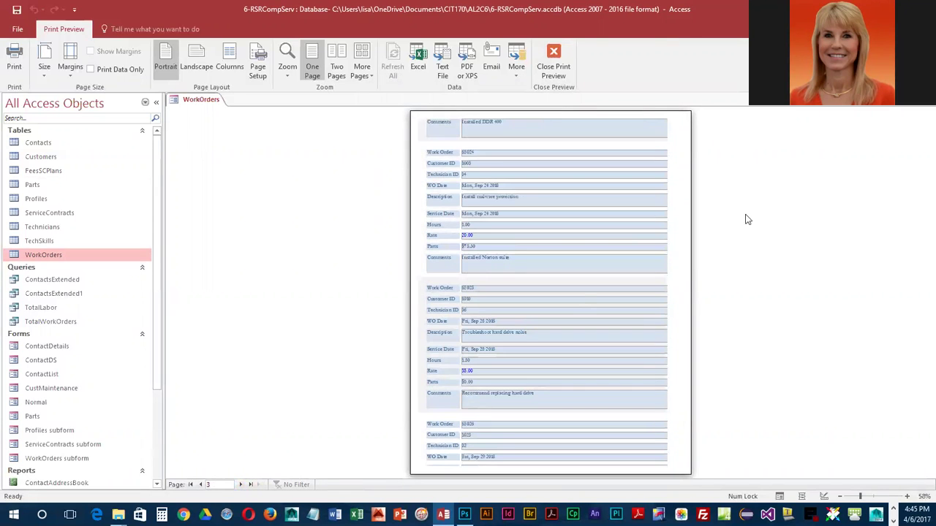
left_click(200, 485)
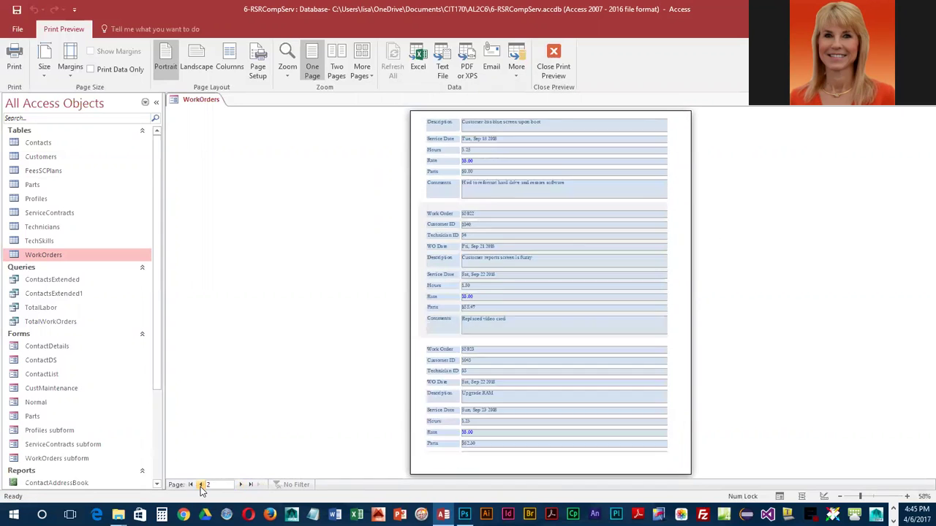
left_click(201, 485)
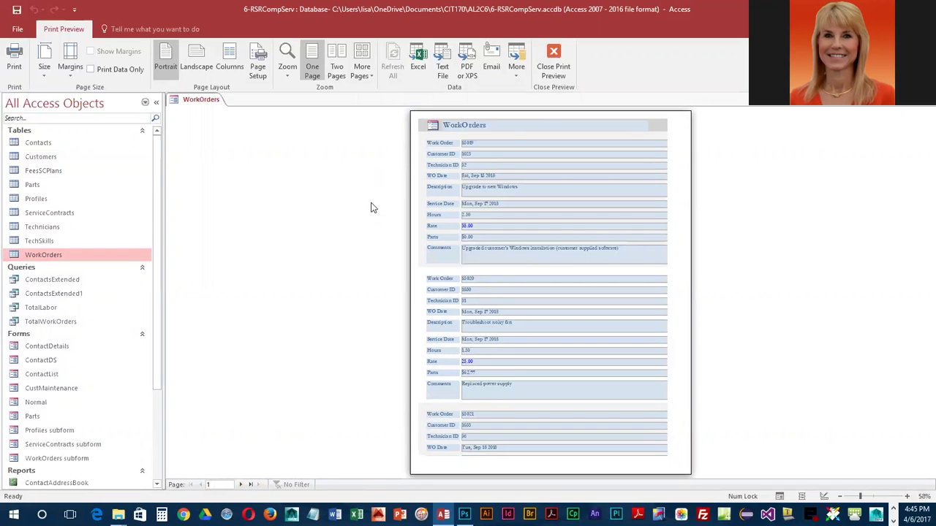
left_click(554, 61)
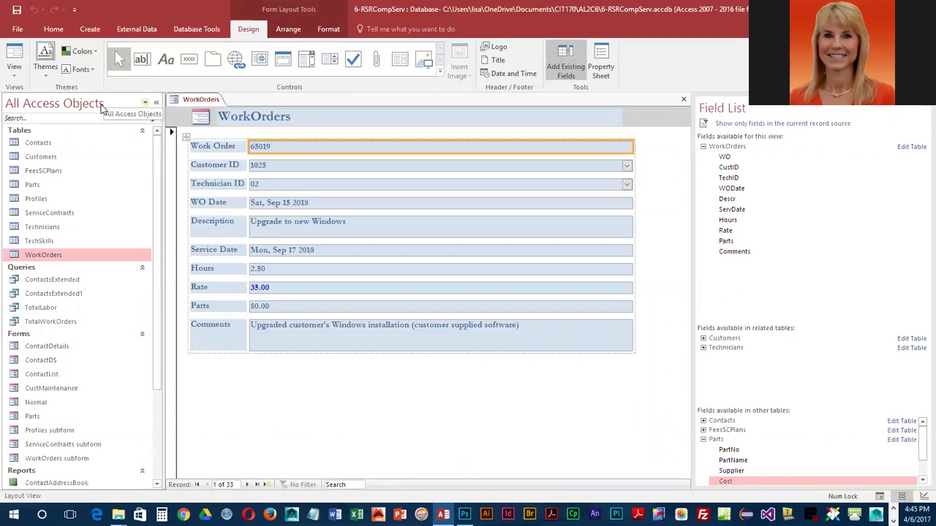
Save the form under the name WorkOrders and close it
left_click(18, 11)
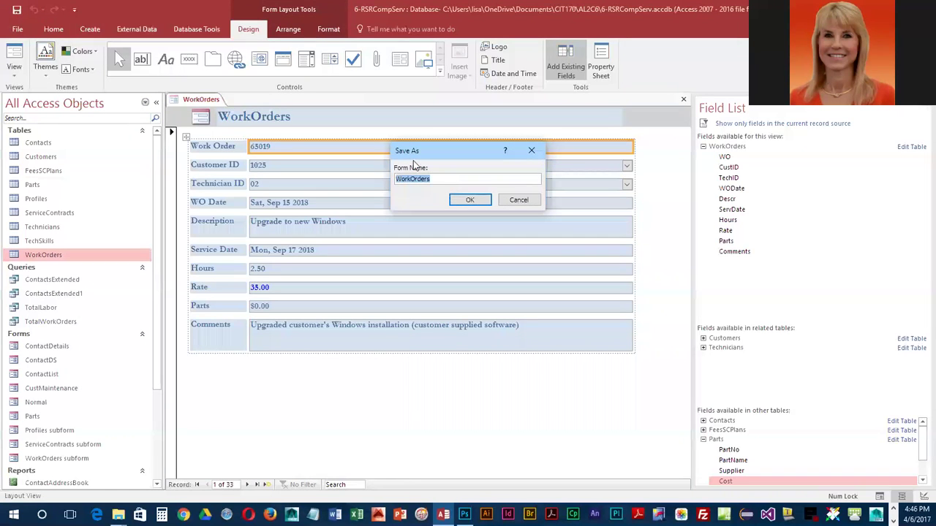
left_click(465, 201)
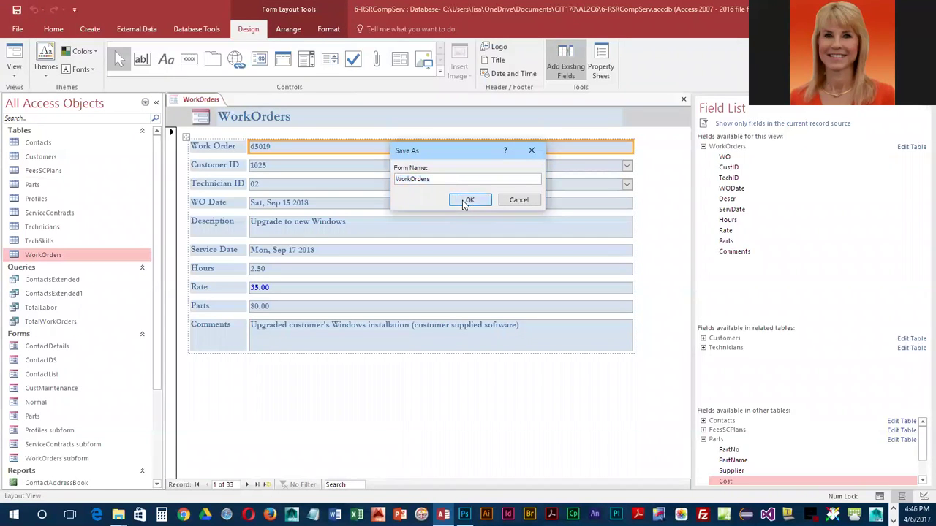
right_click(187, 105)
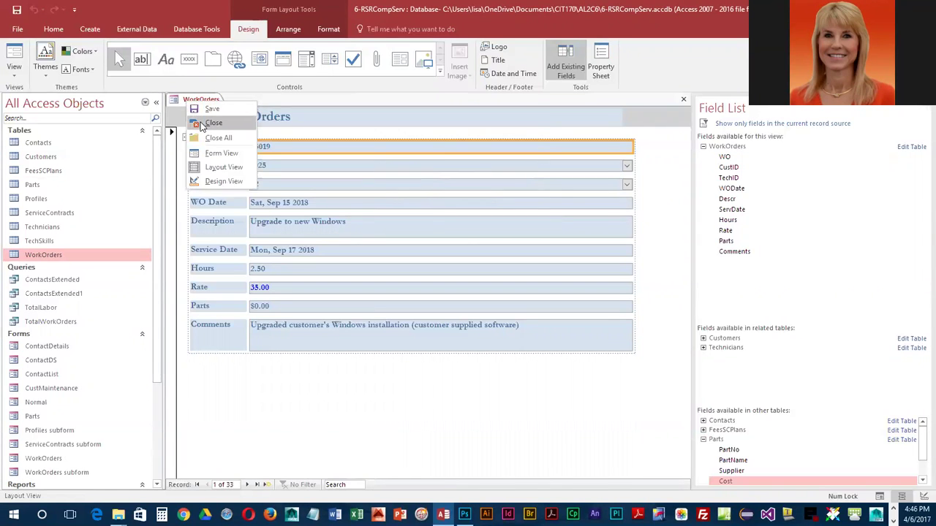
left_click(203, 124)
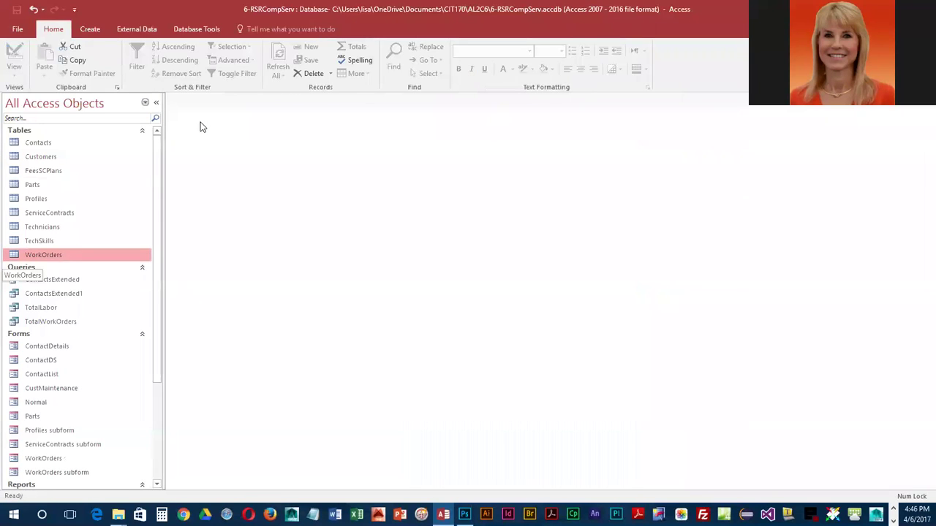